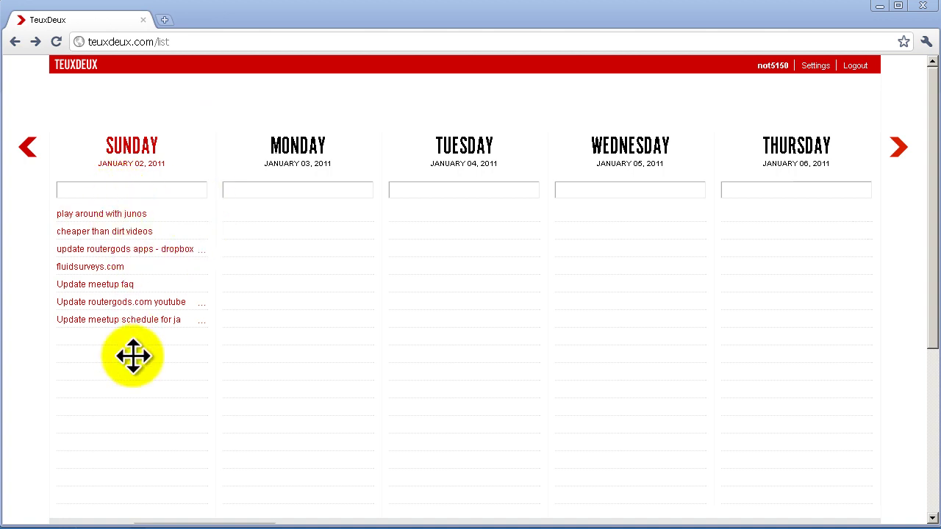
Add a "test" task to Sunday, January 02, 2011 and move "Update routergods.com youtube" to the start of that day's list
{"action": "left_click", "coordinate": [144, 193]}
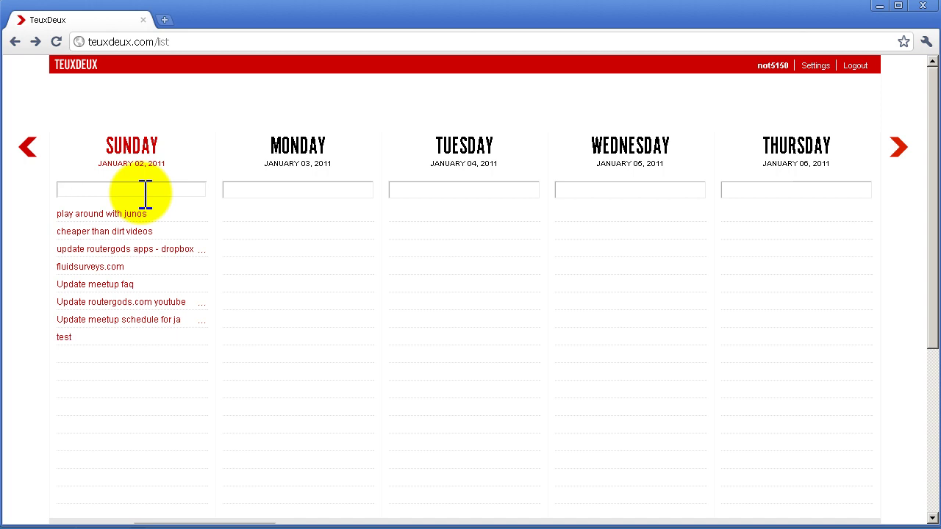
{"action": "left_click", "coordinate": [68, 337]}
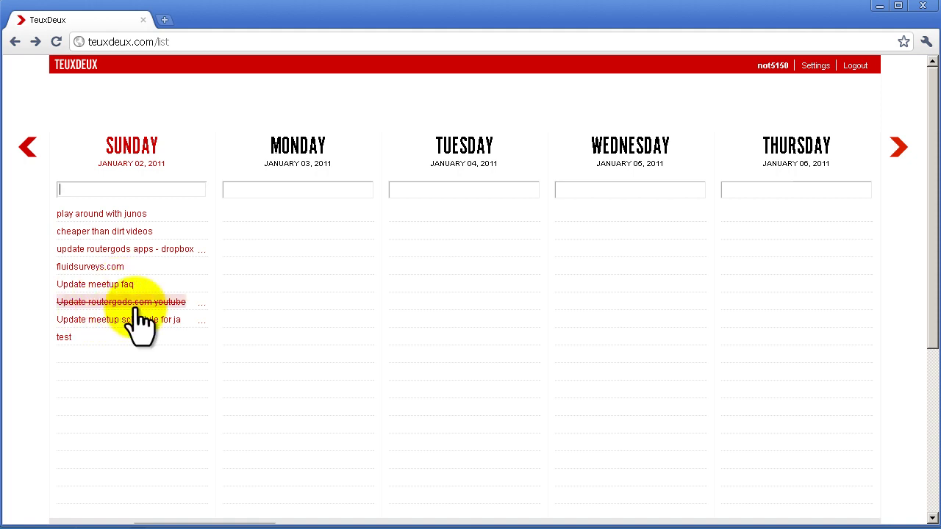
{"action": "left_click_drag", "start_coordinate": [137, 307], "coordinate": [143, 213]}
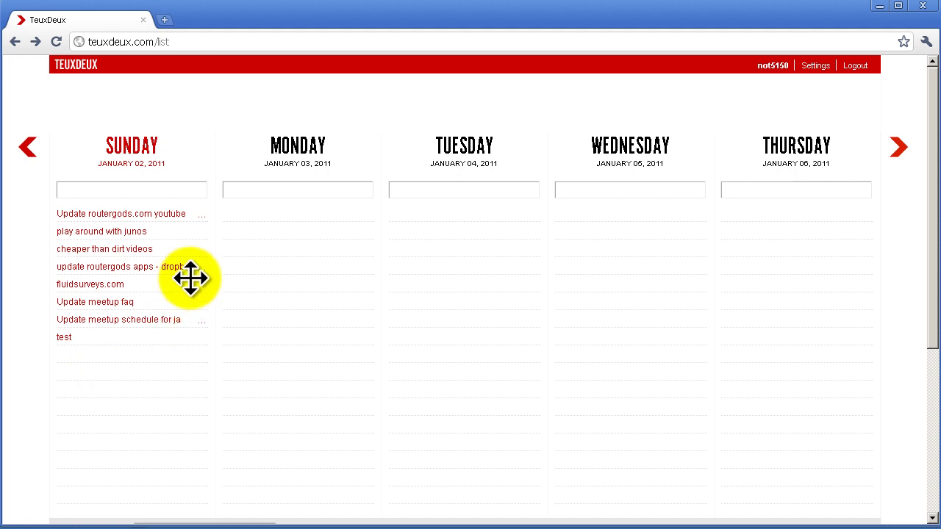
{"action": "left_click", "coordinate": [96, 268]}
{"action": "left_click", "coordinate": [77, 268]}
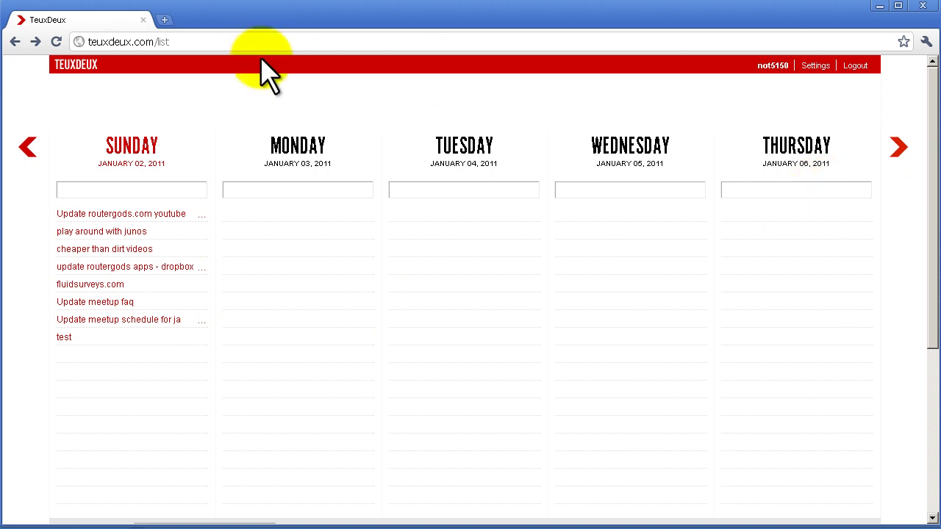
{"action": "mouse_move", "coordinate": [931, 152]}
{"action": "left_mouse_down"}
{"action": "mouse_move", "coordinate": [569, 167]}
{"action": "mouse_move", "coordinate": [811, 172]}
{"action": "mouse_move", "coordinate": [455, 166]}
{"action": "mouse_move", "coordinate": [932, 162]}
{"action": "left_mouse_up"}
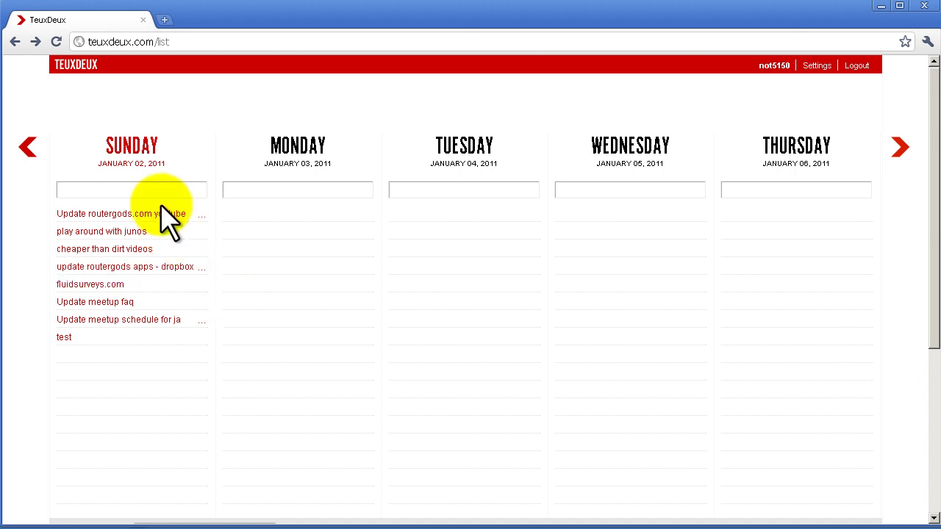
{"action": "mouse_move", "coordinate": [154, 215]}
{"action": "left_mouse_down"}
{"action": "mouse_move", "coordinate": [353, 213]}
{"action": "mouse_move", "coordinate": [169, 213]}
{"action": "left_mouse_up"}
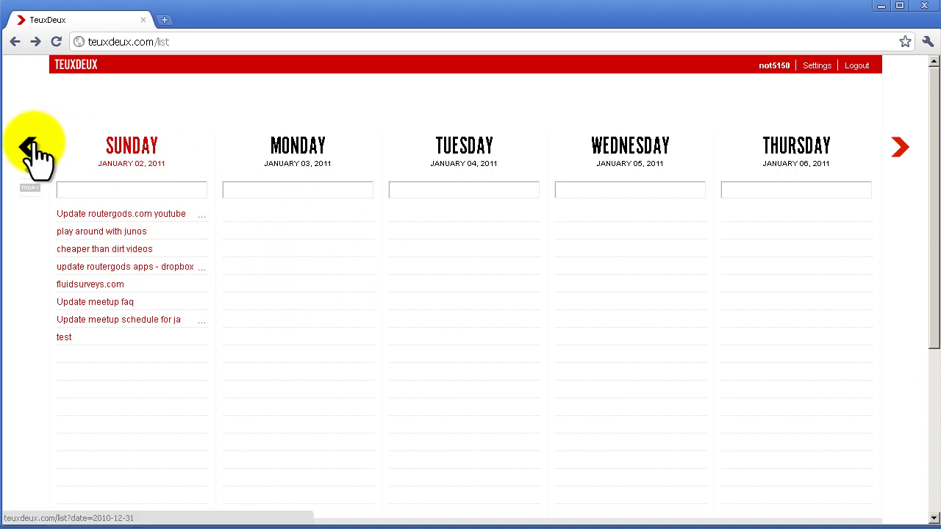
Advance the to-do calendar one day at a time until January 07, 2011 is the first day shown
{"action": "left_click", "coordinate": [903, 151]}
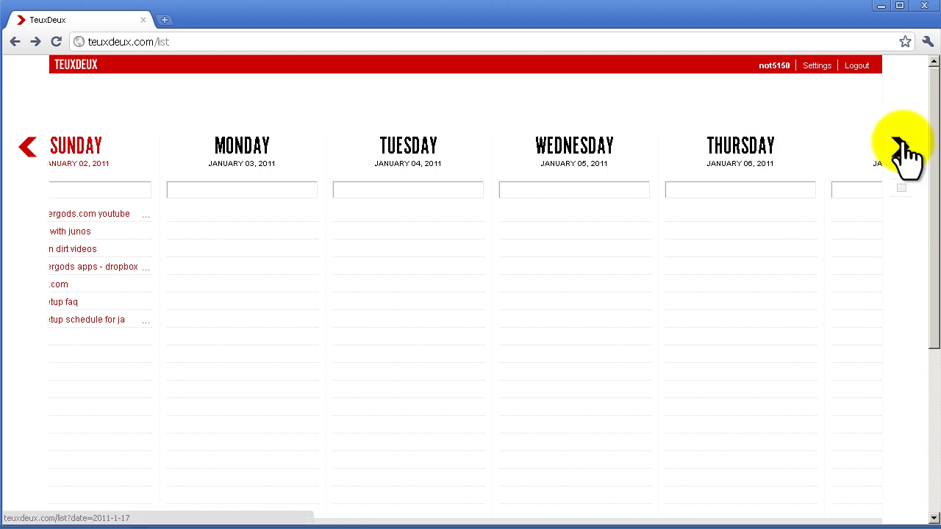
{"action": "left_click", "coordinate": [903, 151]}
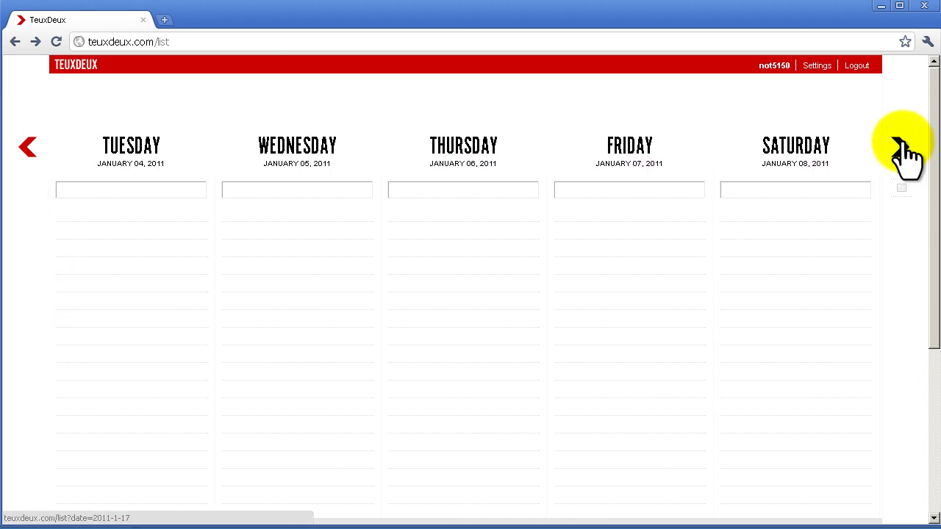
{"action": "left_click", "coordinate": [903, 151]}
{"action": "left_click", "coordinate": [905, 151]}
{"action": "left_click", "coordinate": [904, 151]}
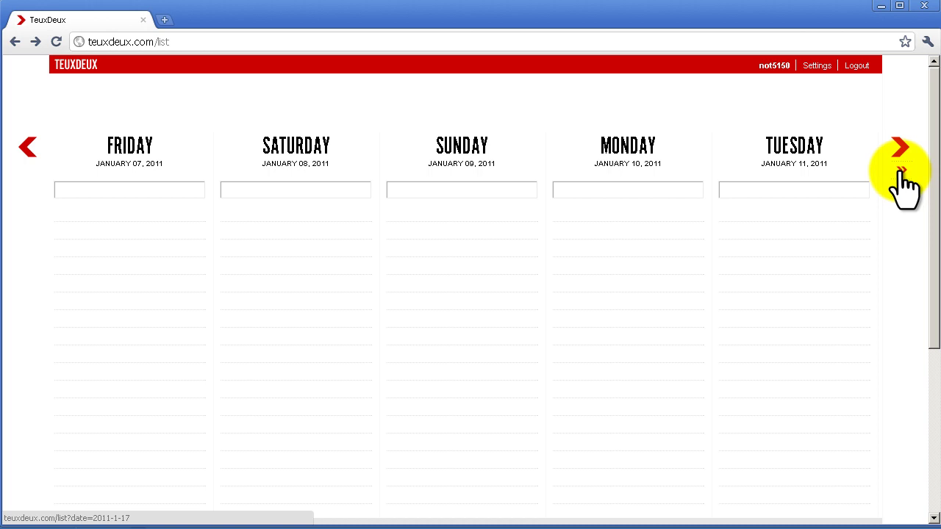
Jump the calendar ahead five days at a time until January 22, 2011 is the first day shown
{"action": "left_click", "coordinate": [902, 174]}
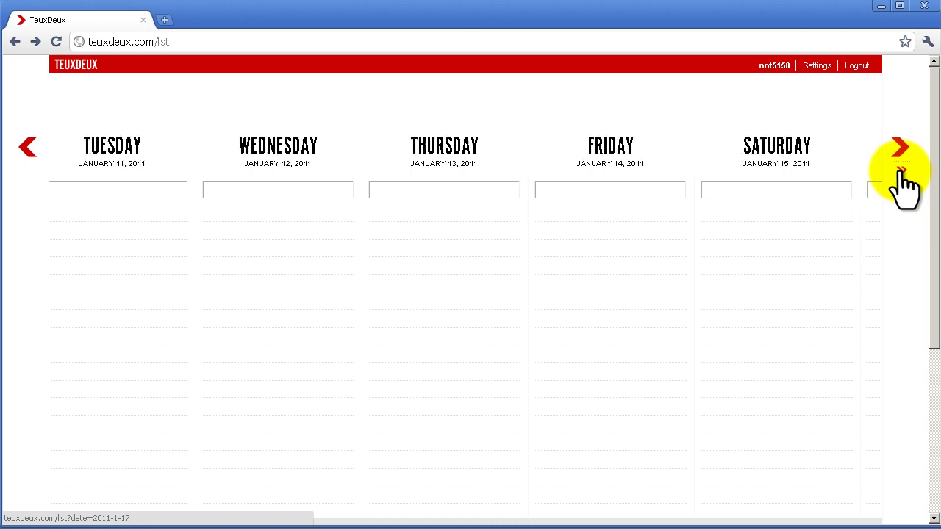
{"action": "left_click", "coordinate": [902, 174]}
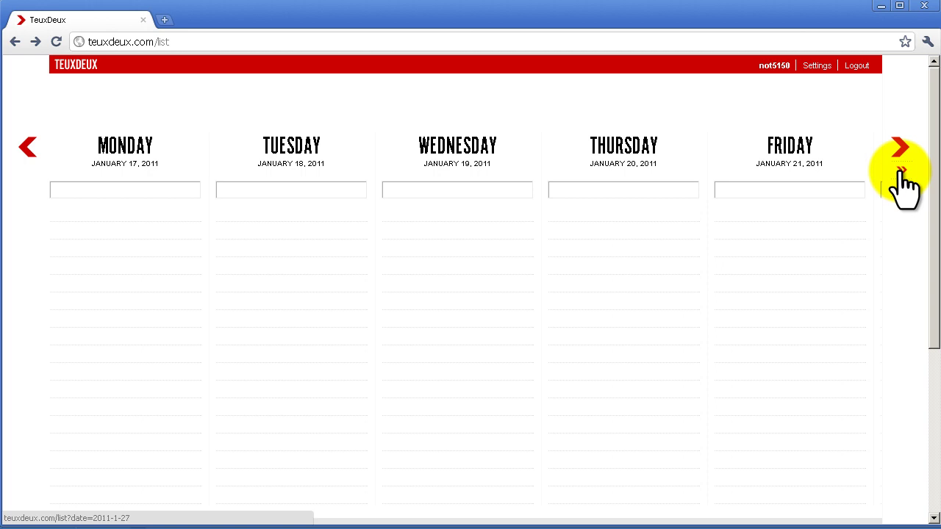
{"action": "left_click", "coordinate": [902, 174]}
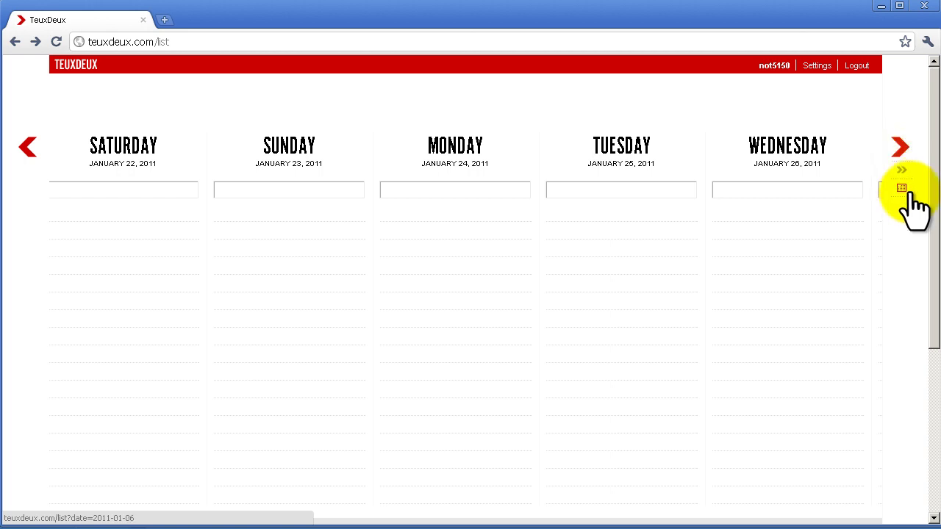
Browse the date picker ahead to September 2011 without choosing a date, and return the list to today
{"action": "left_click", "coordinate": [903, 189]}
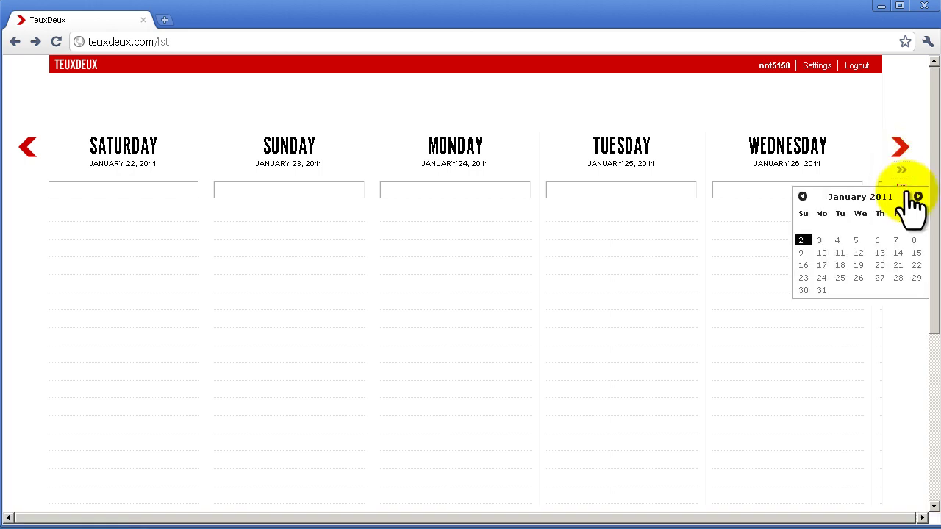
{"action": "left_click", "coordinate": [918, 197]}
{"action": "left_click", "coordinate": [918, 197]}
{"action": "left_click", "coordinate": [918, 197]}
{"action": "left_click", "coordinate": [918, 197]}
{"action": "left_click", "coordinate": [918, 197]}
{"action": "left_click", "coordinate": [918, 197]}
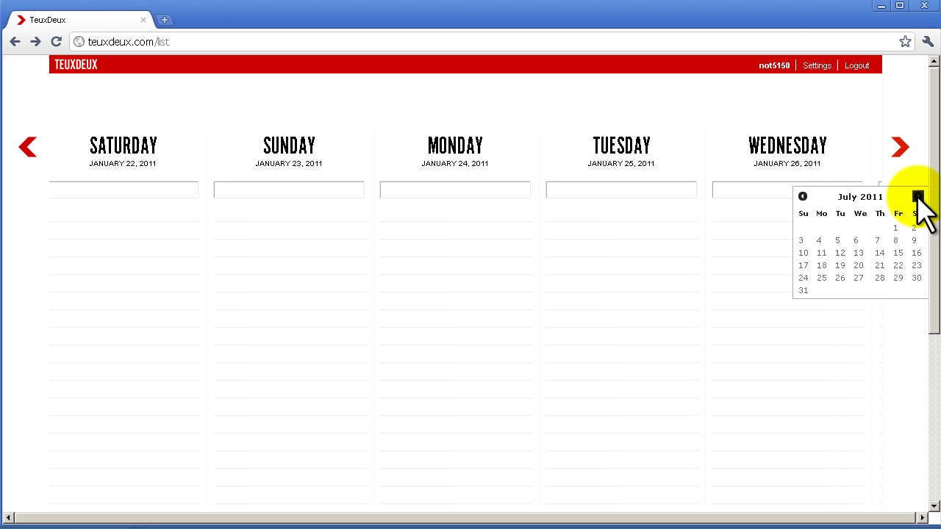
{"action": "left_click", "coordinate": [918, 197]}
{"action": "left_click", "coordinate": [917, 197]}
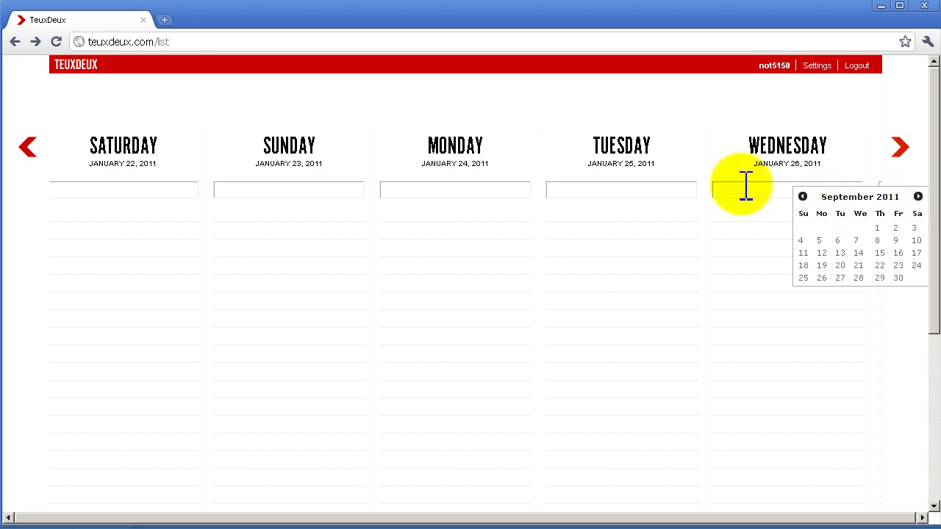
{"action": "left_click", "coordinate": [555, 243]}
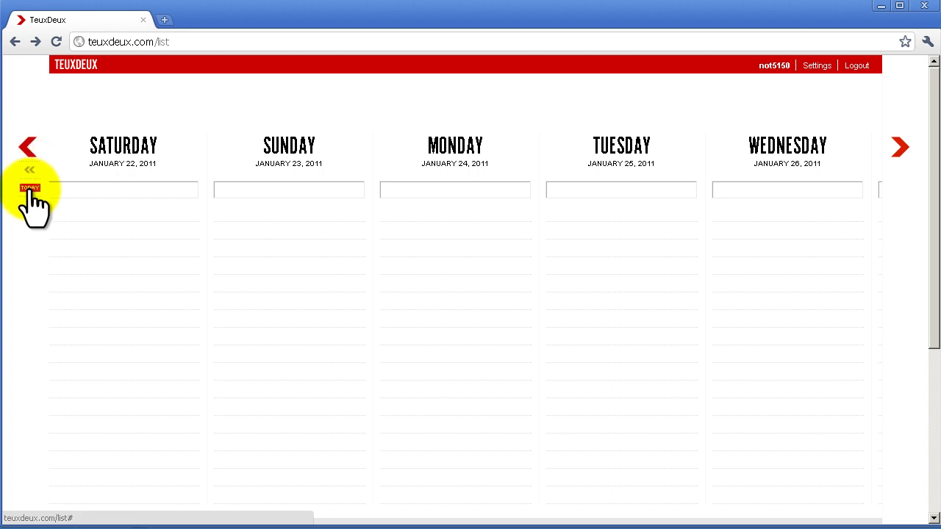
{"action": "left_click", "coordinate": [30, 188]}
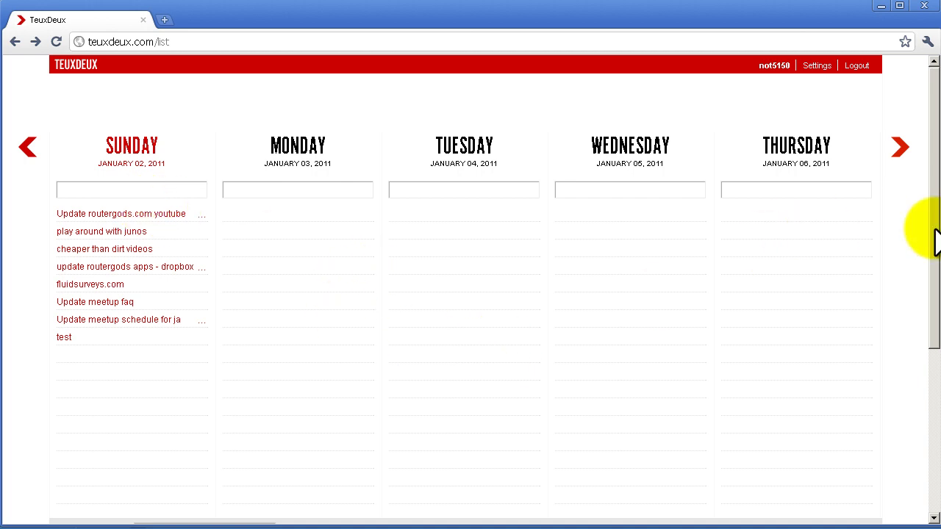
Add a "Meet" task with the person's first name to the Someday list
{"action": "left_click_drag", "start_coordinate": [930, 231], "coordinate": [930, 427]}
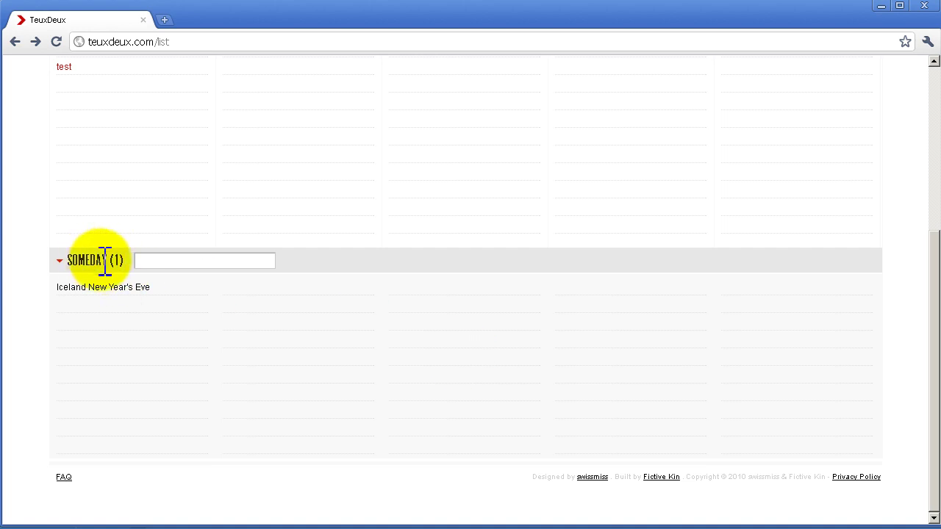
{"action": "left_click", "coordinate": [164, 265]}
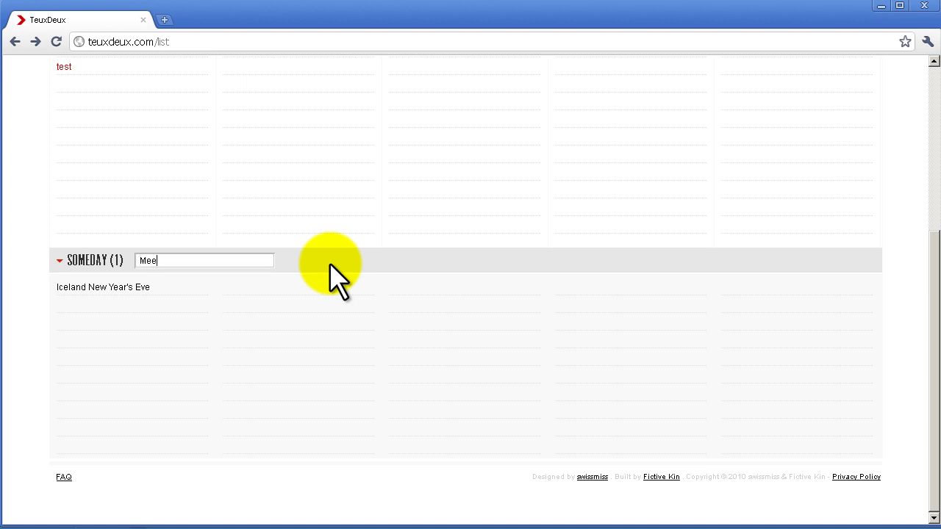
{"action": "type", "text": "t Arnold"}
{"action": "key", "text": "Return"}
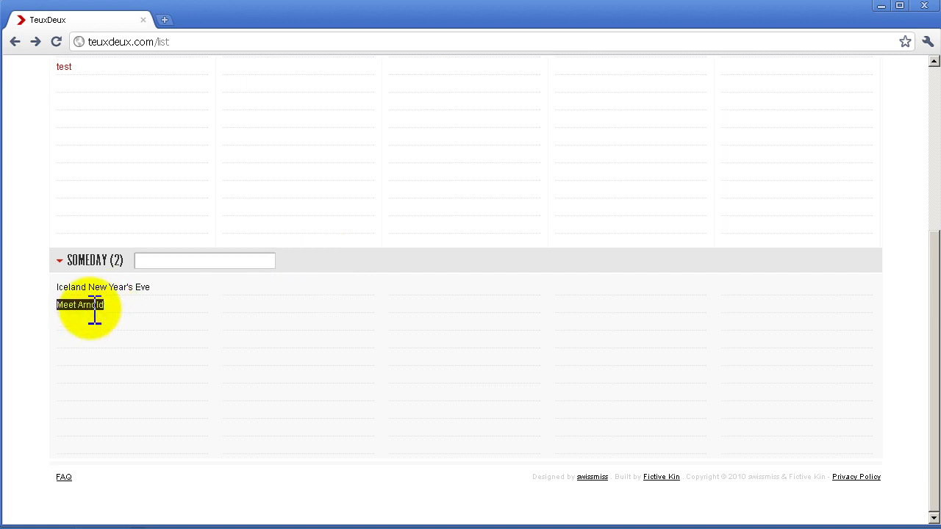
Try to move the "Meet" task above "Iceland New Year's Eve" in the Someday list
{"action": "left_click", "coordinate": [97, 308]}
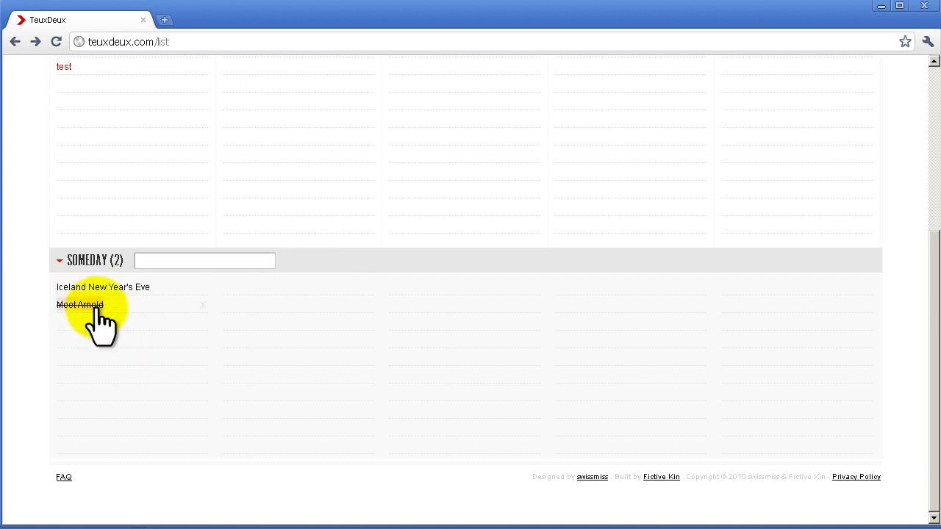
{"action": "left_click_drag", "start_coordinate": [99, 311], "coordinate": [105, 287]}
{"action": "left_click", "coordinate": [157, 338]}
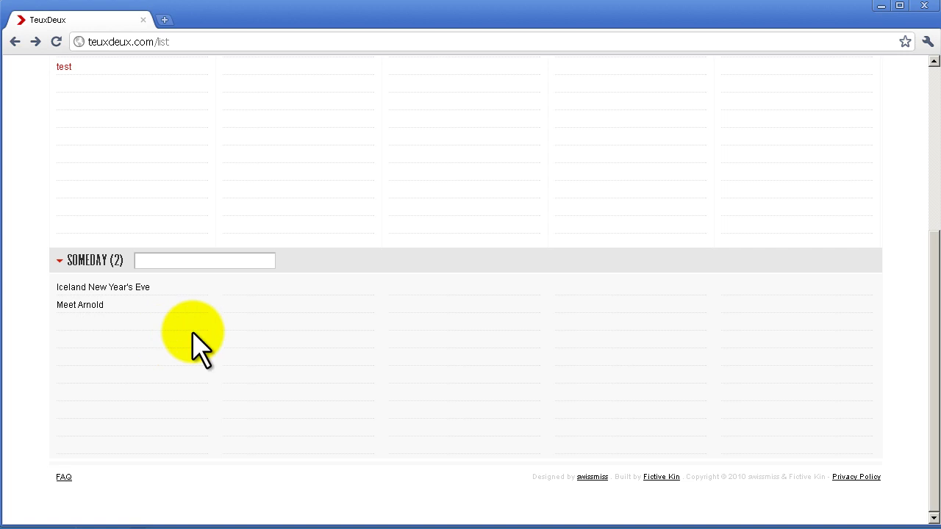
{"action": "left_click", "coordinate": [935, 132]}
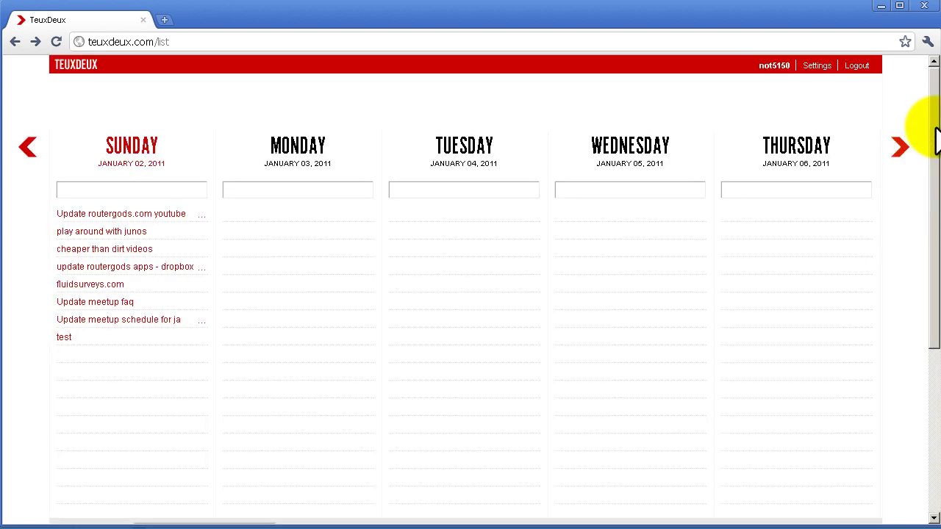